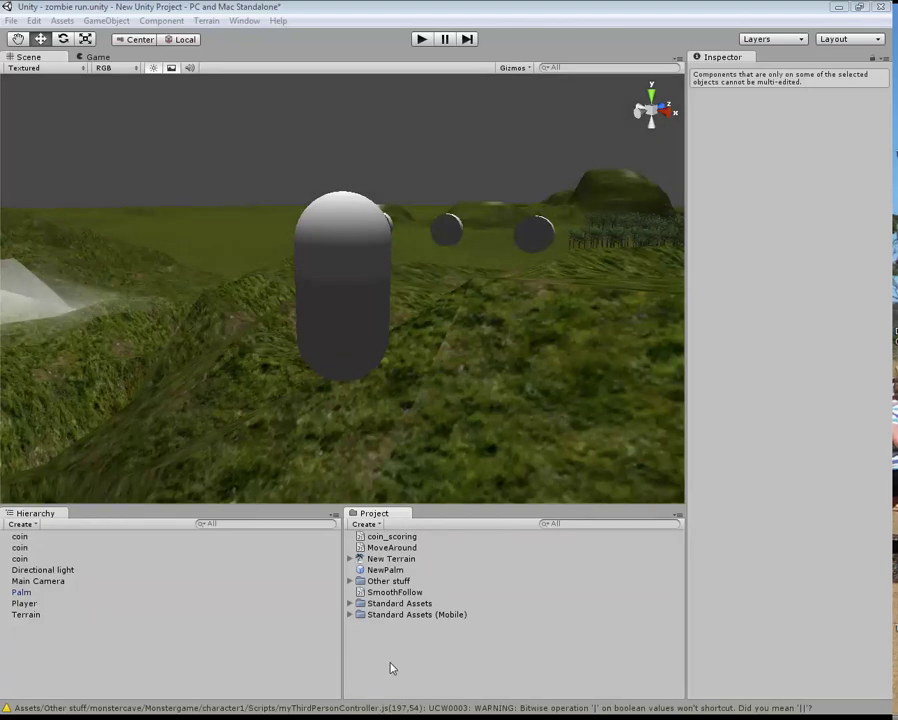
# Step: Import the Shootfireball.js script from the Unity folder as a new project asset
pyautogui.rightClick(391, 667)
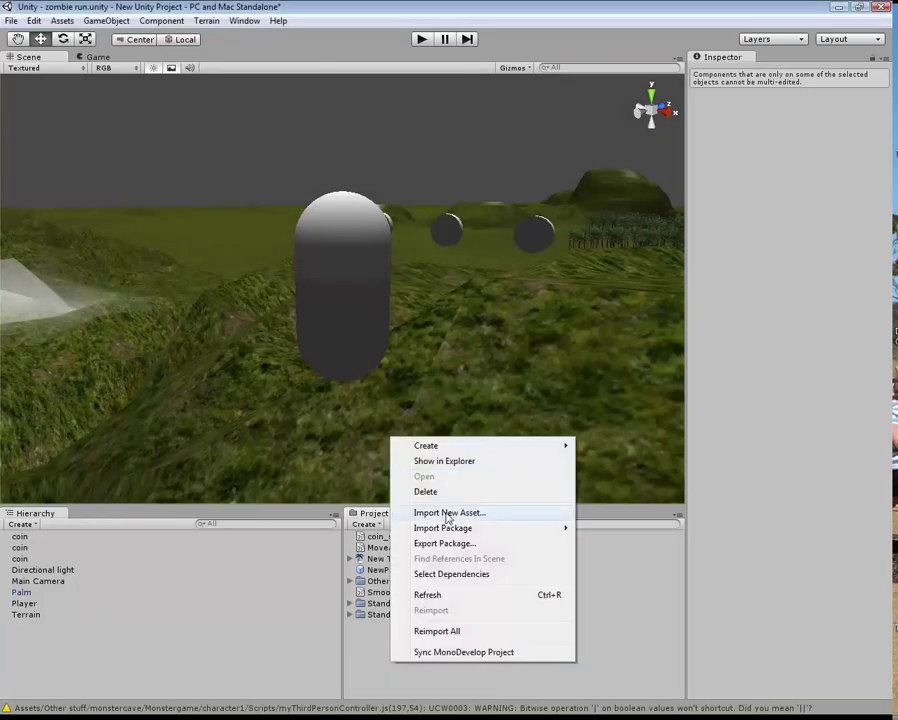
pyautogui.click(447, 514)
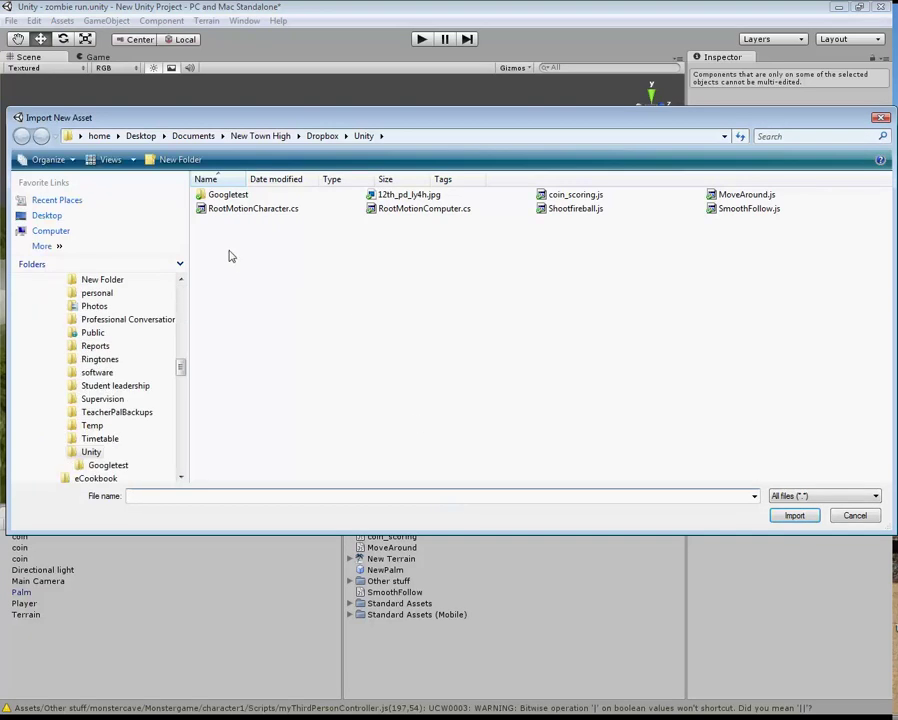
pyautogui.doubleClick(577, 208)
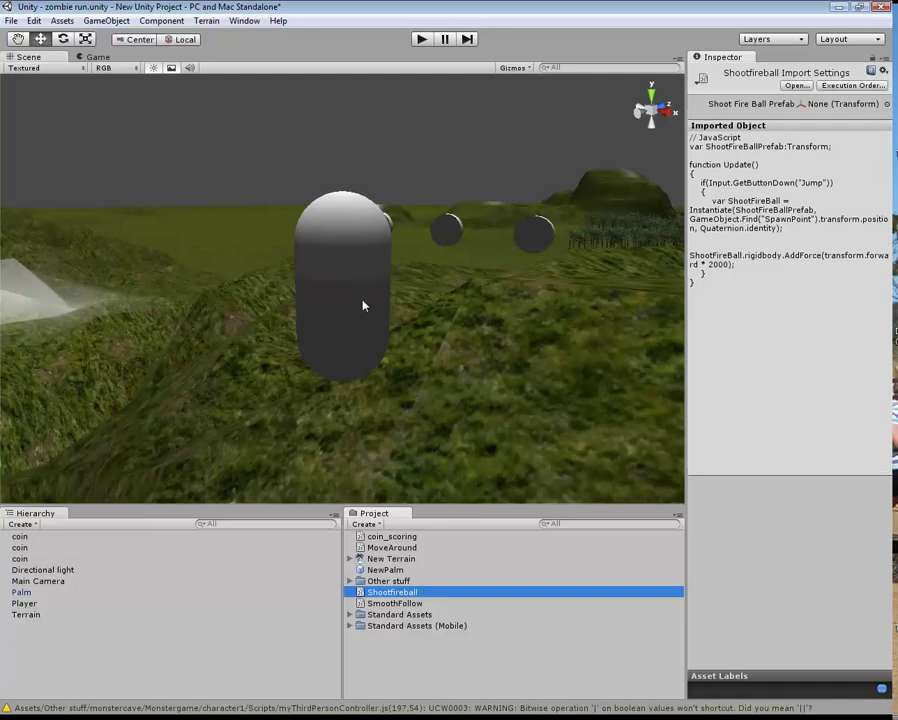
pyautogui.click(56, 666)
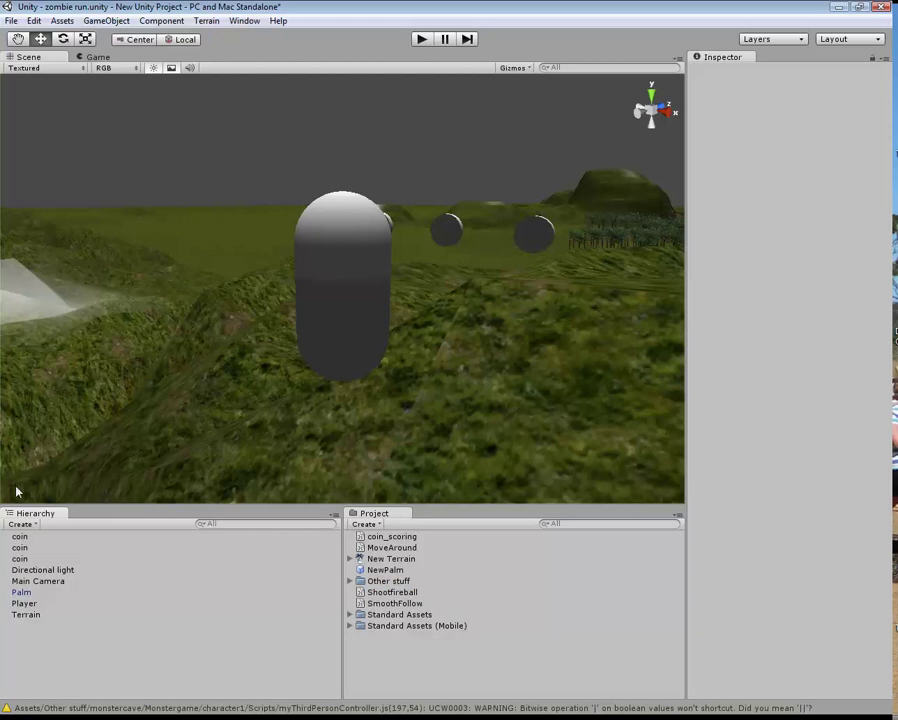
# Step: Create a sphere and move it along the Z axis in front of the player capsule, to about Z 251.54
pyautogui.click(90, 21)
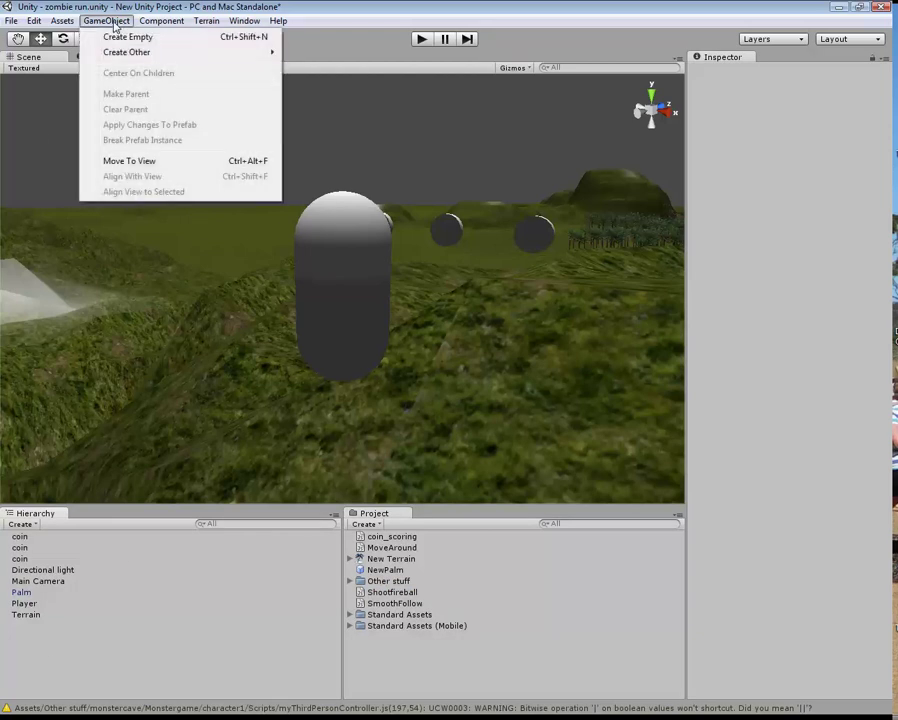
pyautogui.moveTo(128, 56)
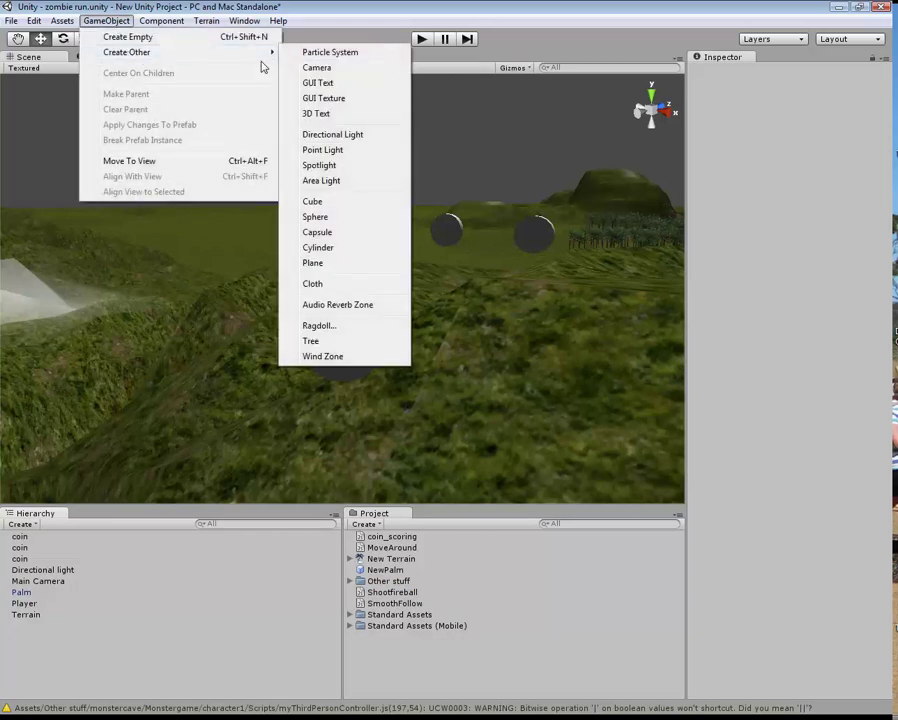
pyautogui.click(316, 217)
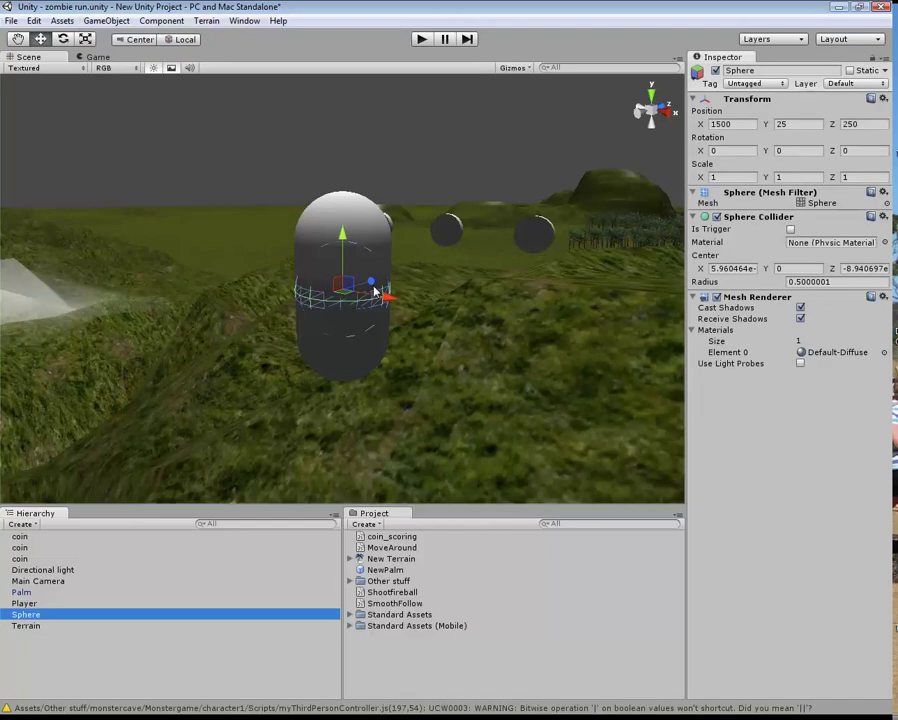
pyautogui.moveTo(371, 287); pyautogui.dragTo(443, 247)
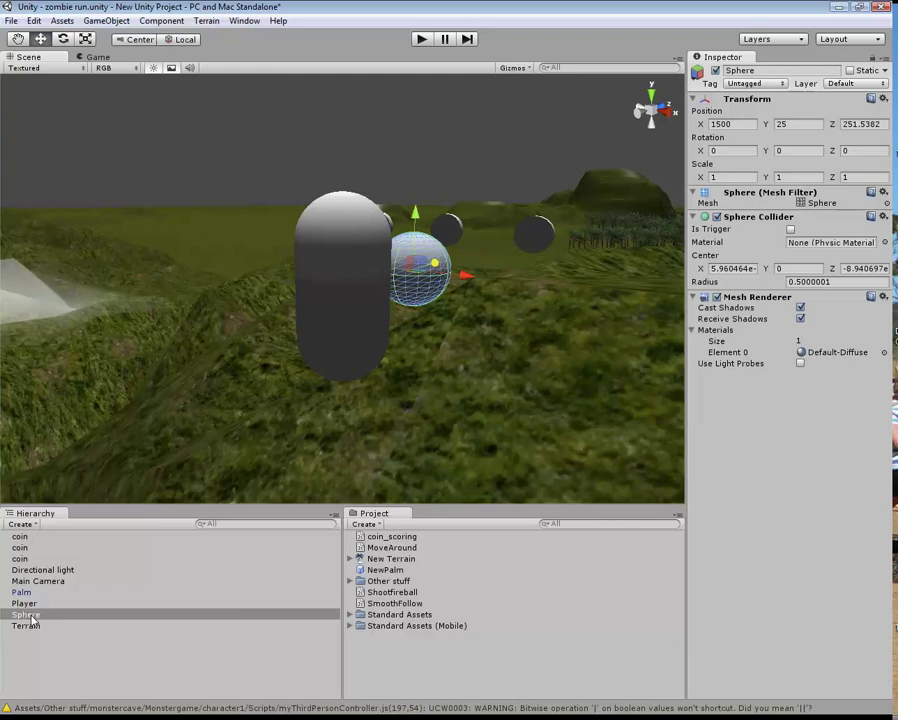
# Step: Make the sphere a child of the Player object and rename it SpawnPoint
pyautogui.moveTo(33, 619); pyautogui.dragTo(58, 610)
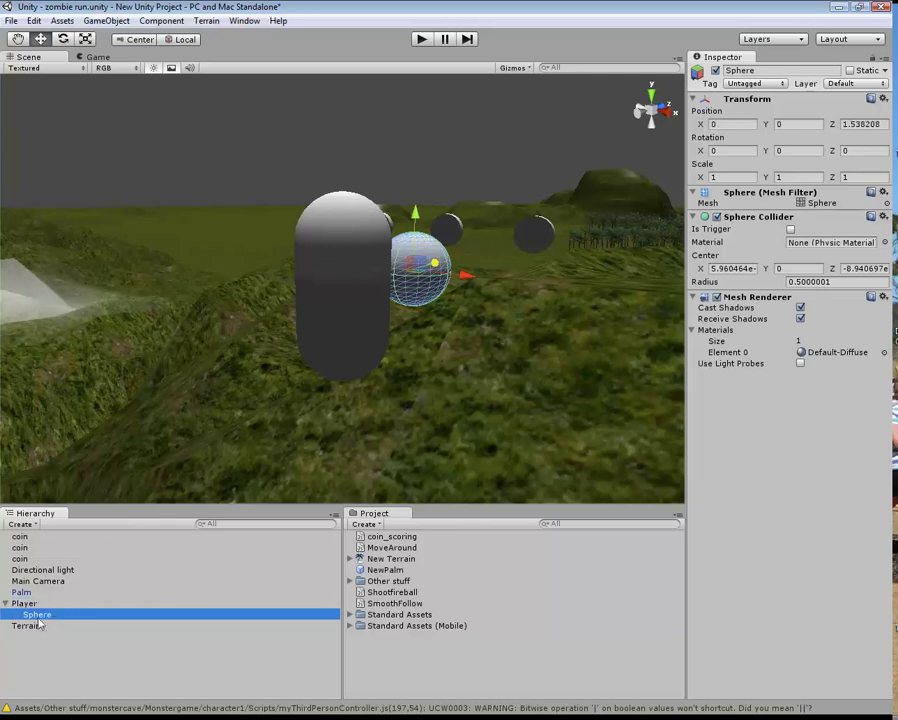
pyautogui.rightClick(45, 620)
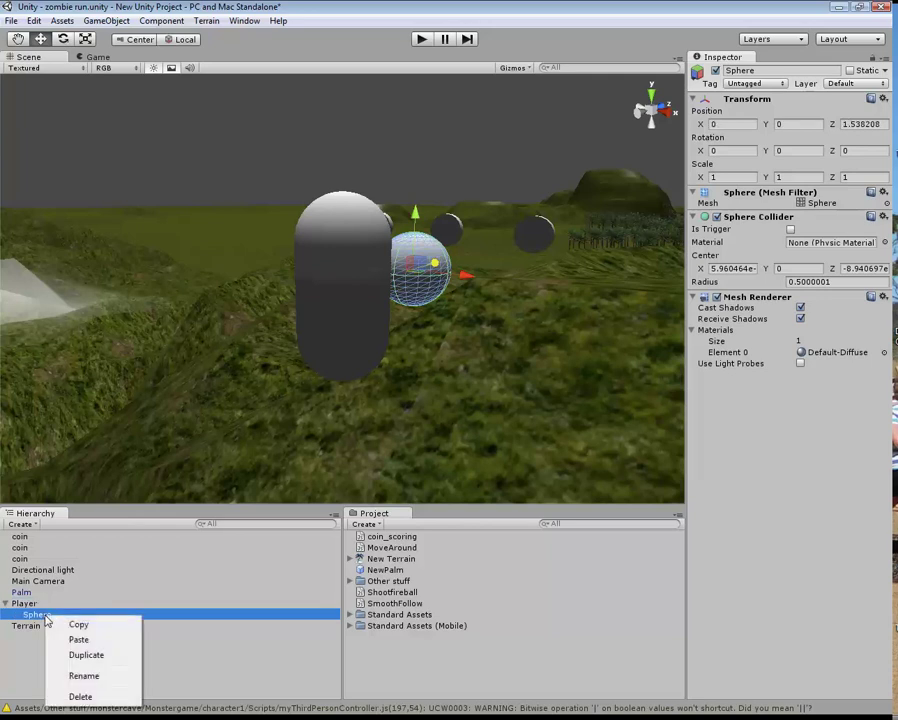
pyautogui.click(86, 679)
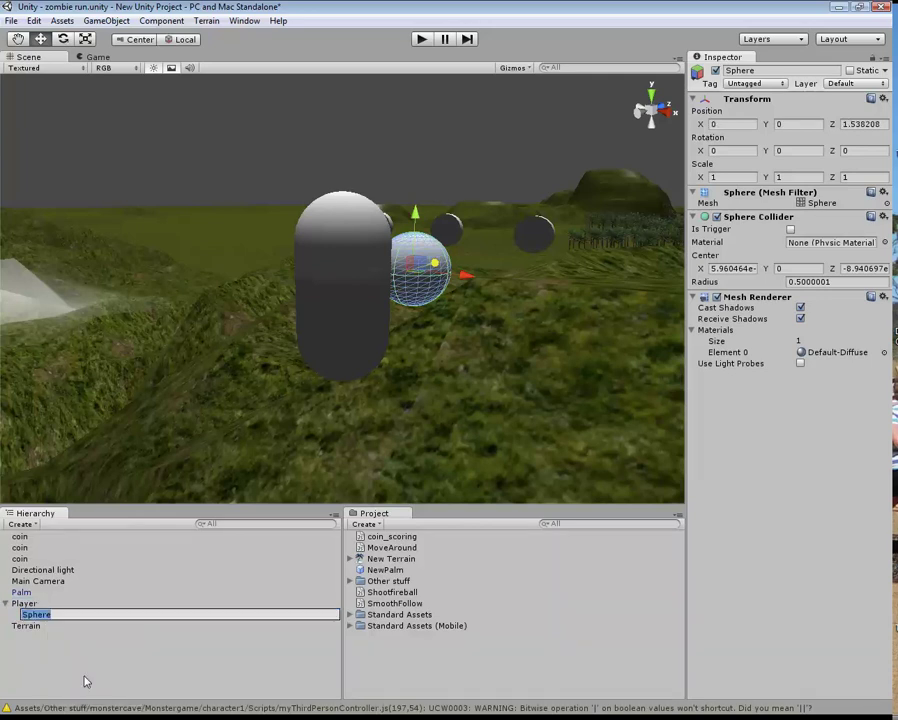
pyautogui.write('SpawnPoint')
pyautogui.press('Return')
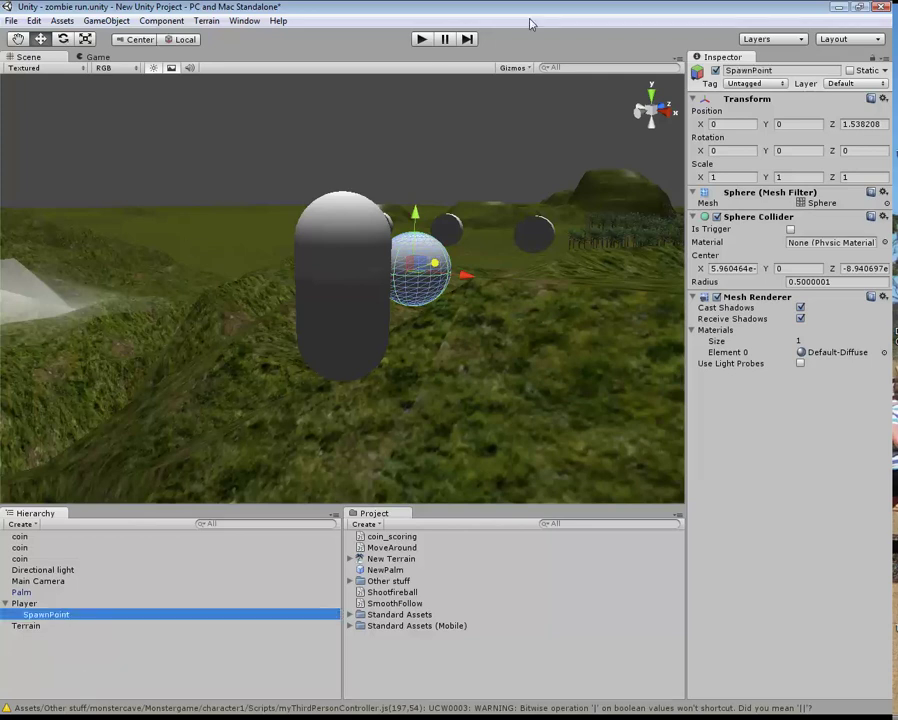
# Step: Play-test the scene briefly and turn off the Mesh Renderer on SpawnPoint
pyautogui.click(421, 39)
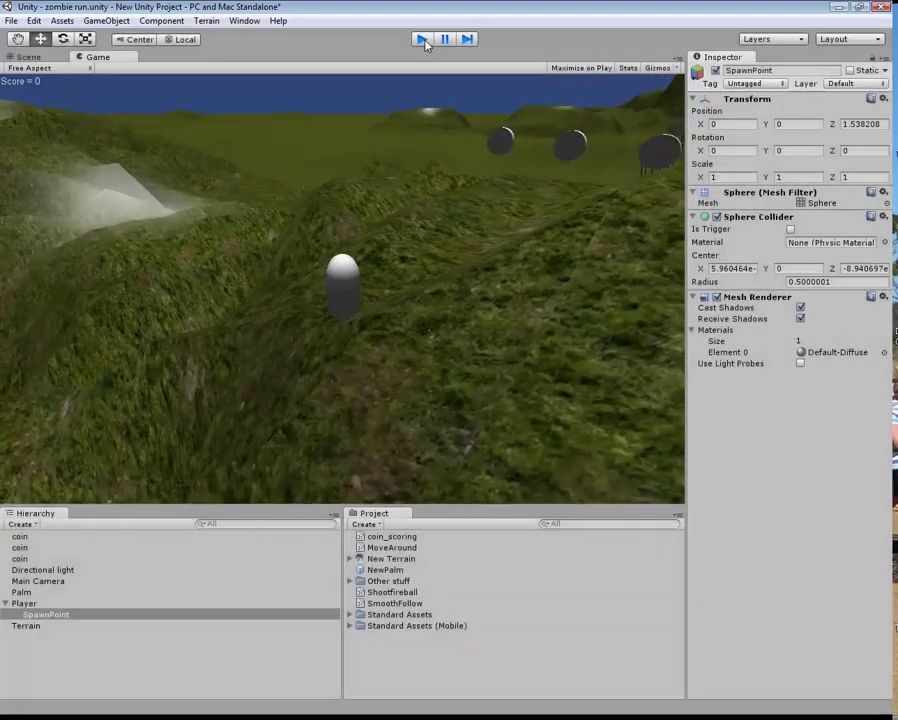
pyautogui.click(421, 39)
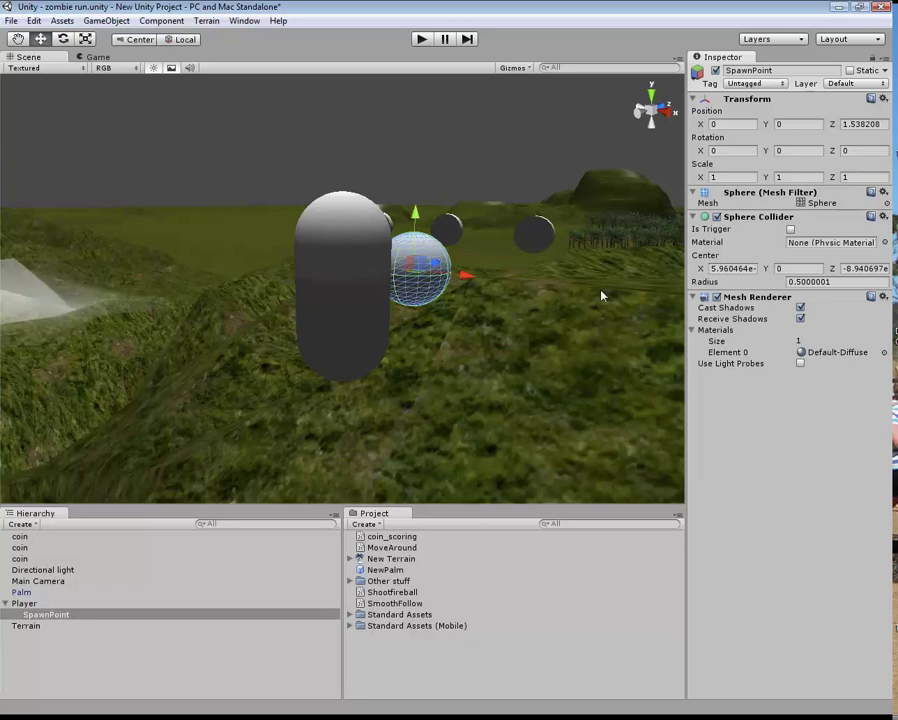
pyautogui.click(716, 298)
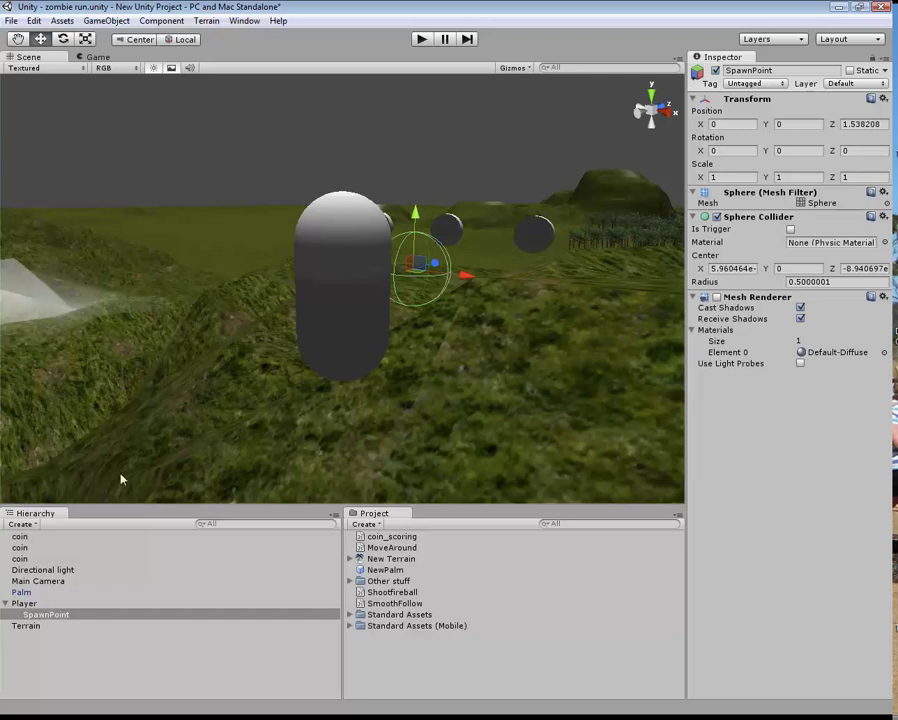
# Step: Create a second sphere and move it along the Z axis beyond the spawn point, to about Z 253.07
pyautogui.click(90, 21)
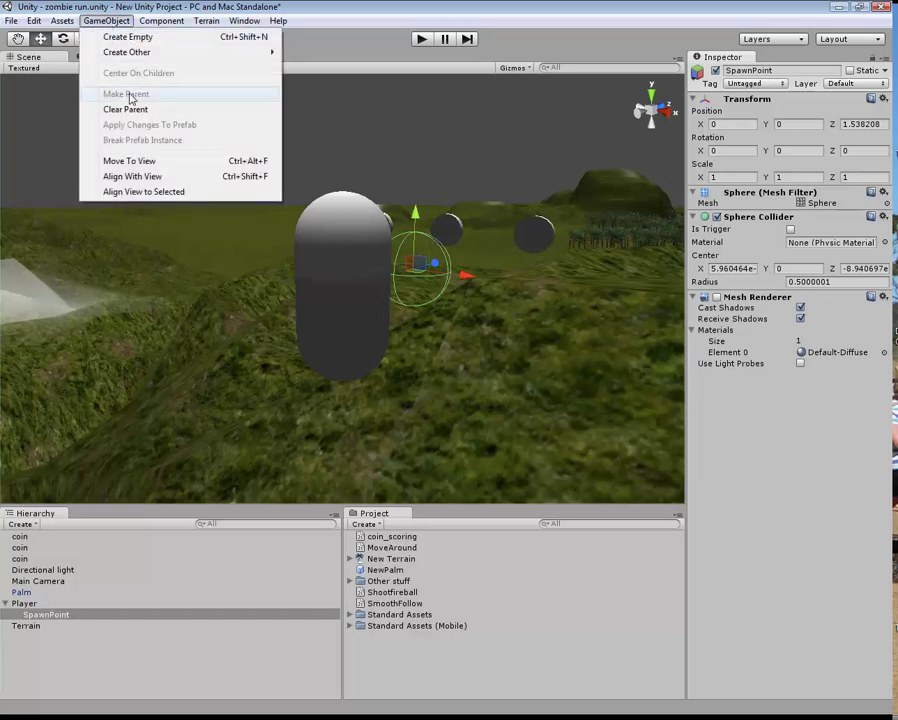
pyautogui.moveTo(188, 54)
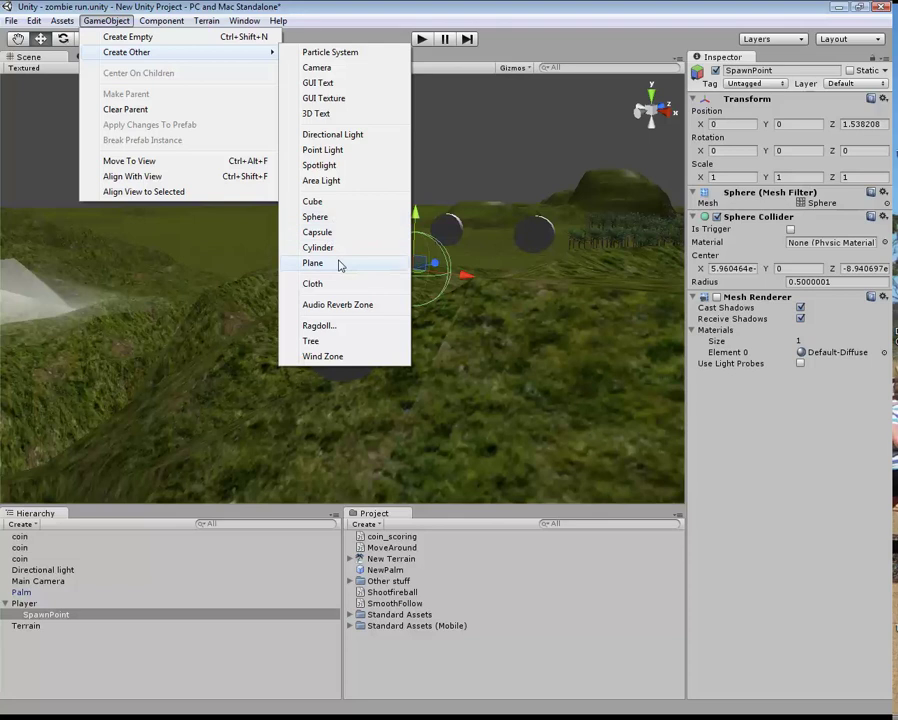
pyautogui.click(349, 222)
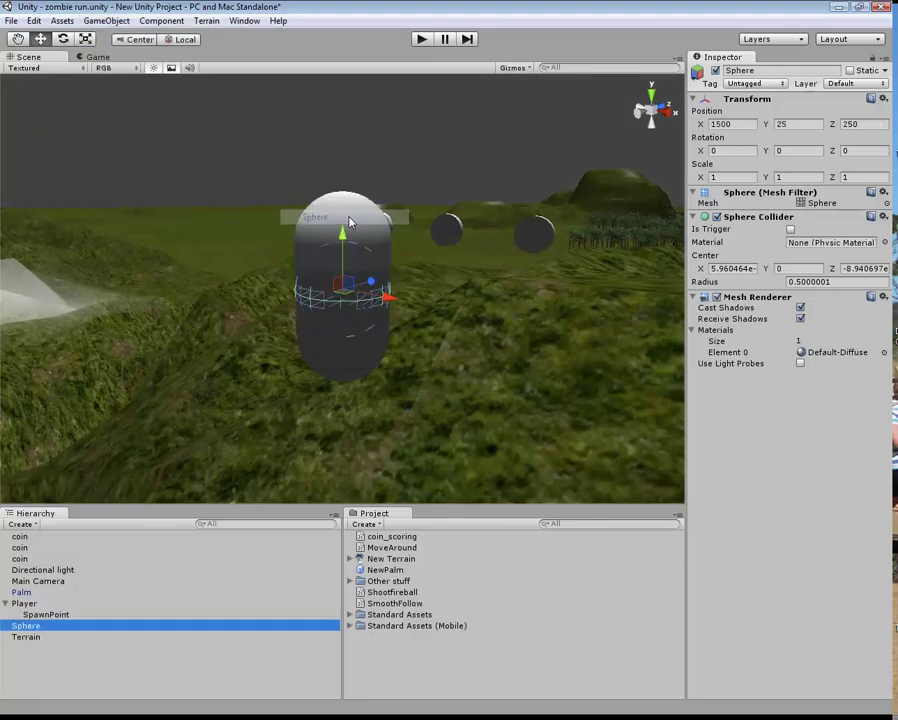
pyautogui.moveTo(372, 285); pyautogui.dragTo(521, 230)
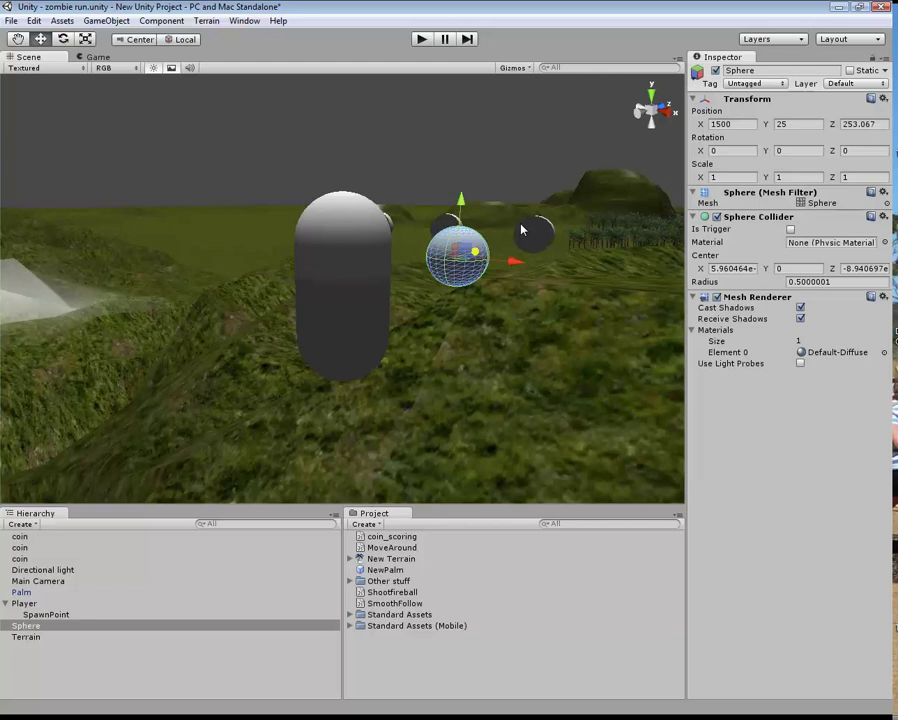
# Step: Rename the new sphere as FireBall
pyautogui.rightClick(30, 627)
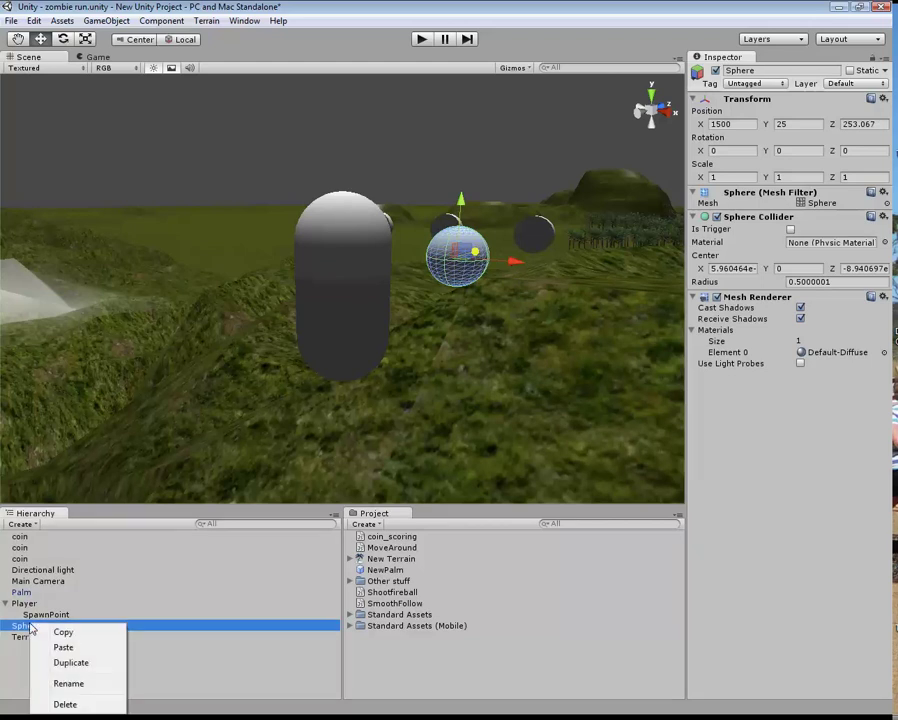
pyautogui.click(69, 684)
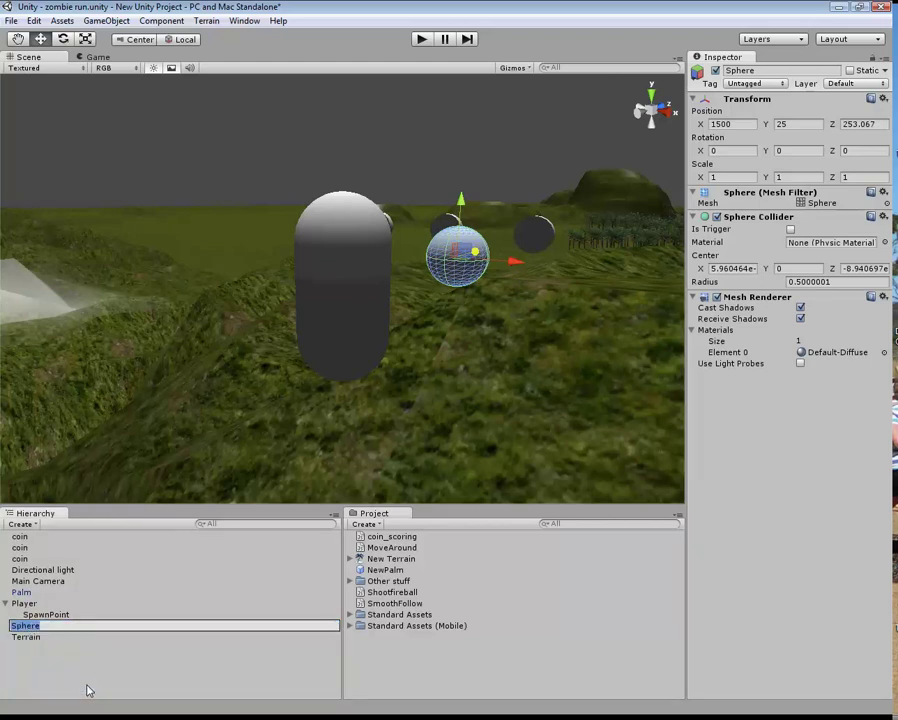
pyautogui.write('FireBall')
pyautogui.press('Return')
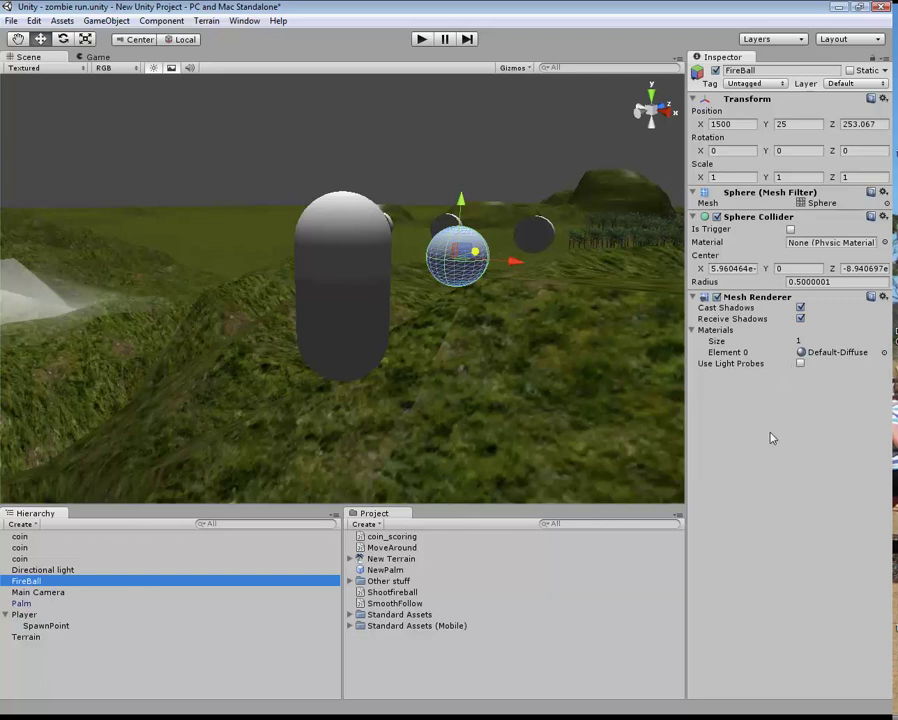
# Step: Assign the FlameD material to the FireBall's Mesh Renderer and play-test the scene briefly
pyautogui.click(695, 330)
pyautogui.click(695, 330)
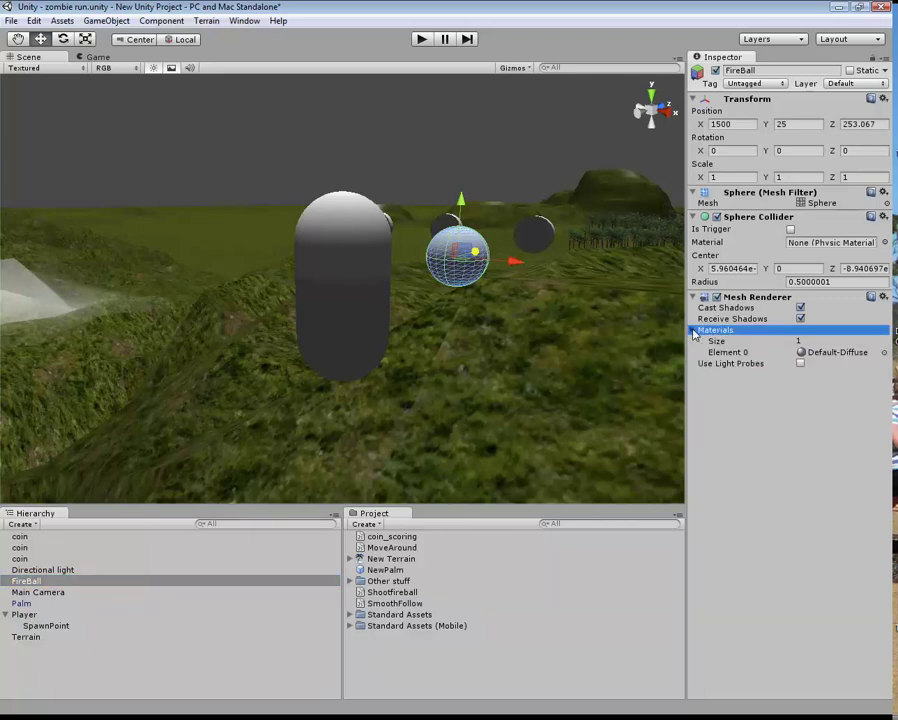
pyautogui.click(885, 353)
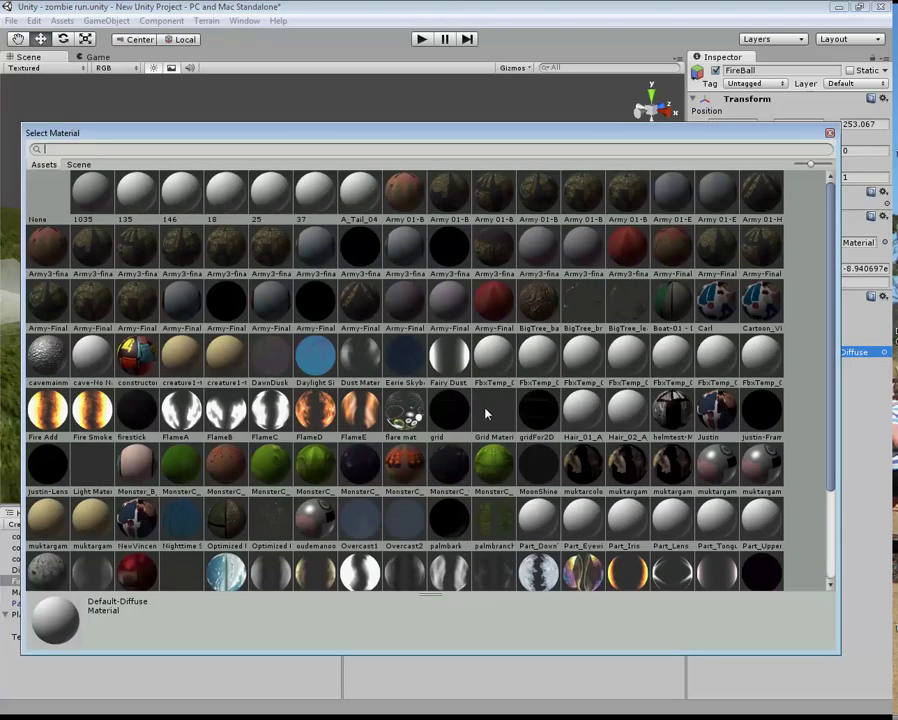
pyautogui.click(315, 412)
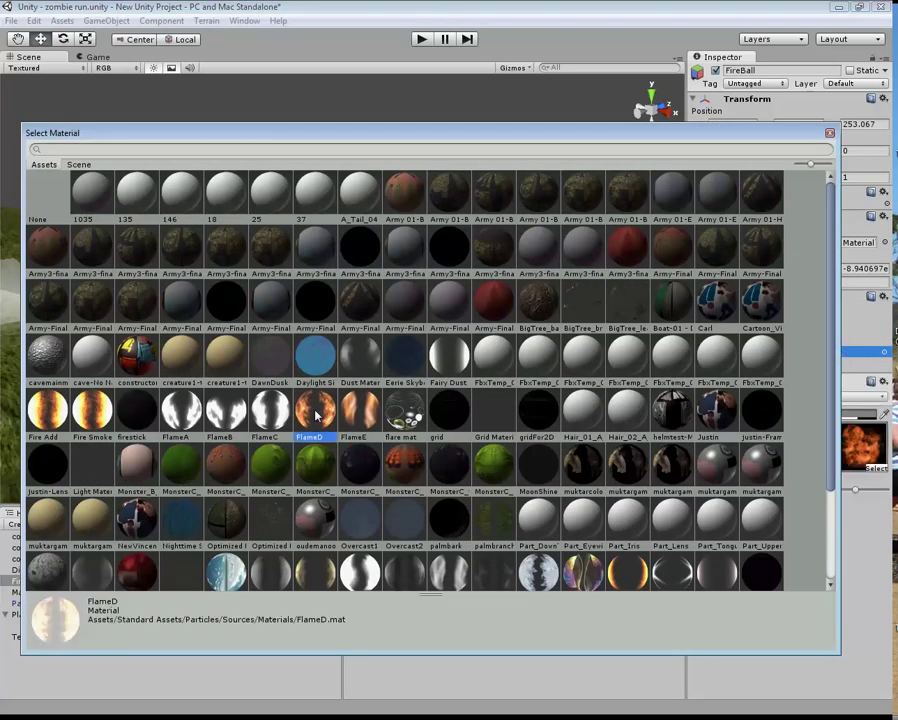
pyautogui.doubleClick(315, 412)
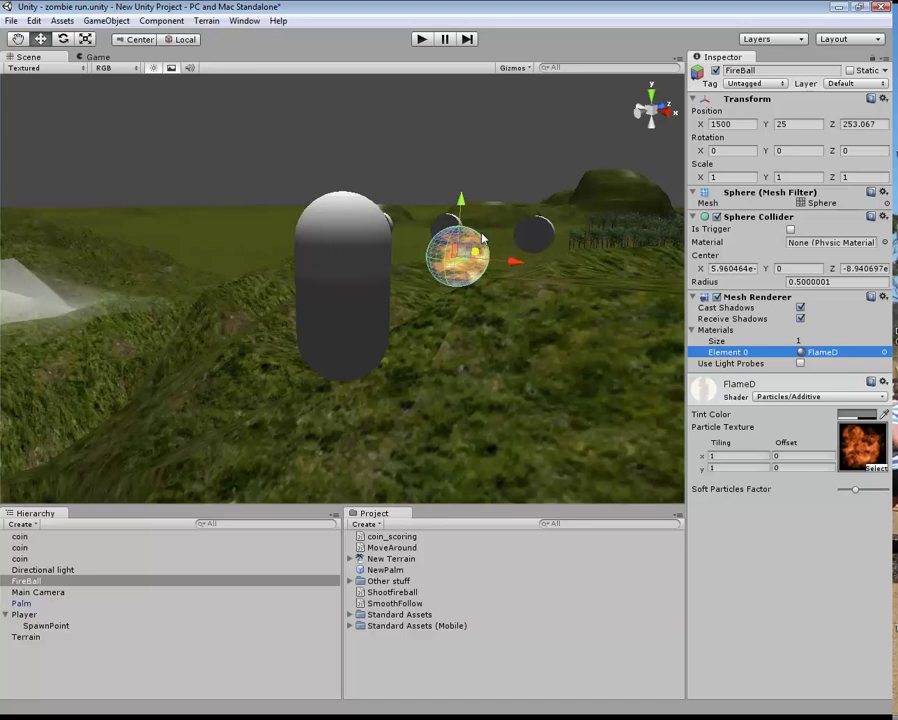
pyautogui.click(421, 40)
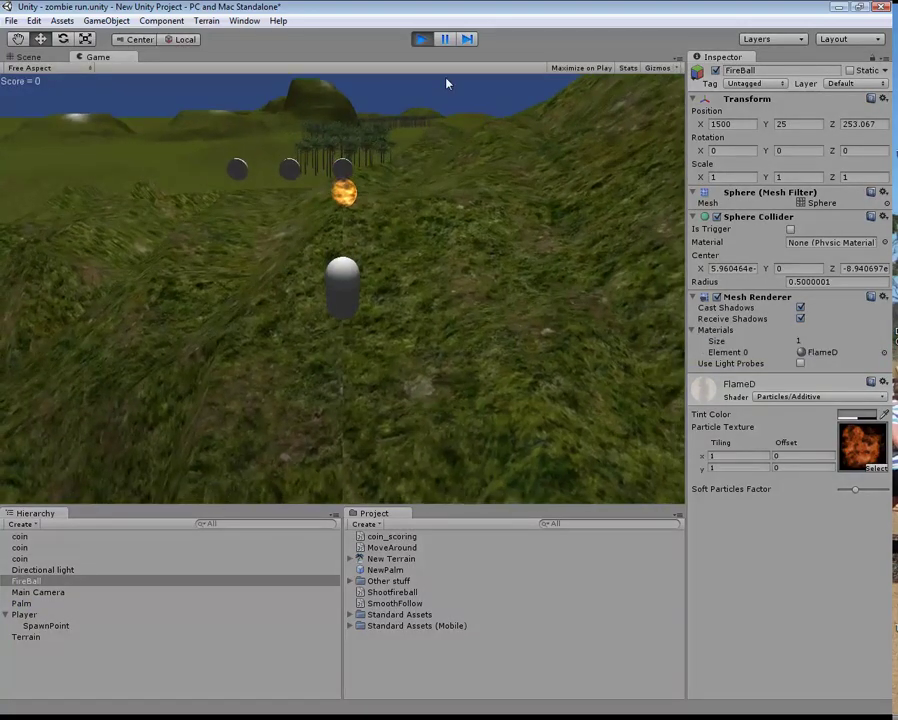
pyautogui.click(421, 39)
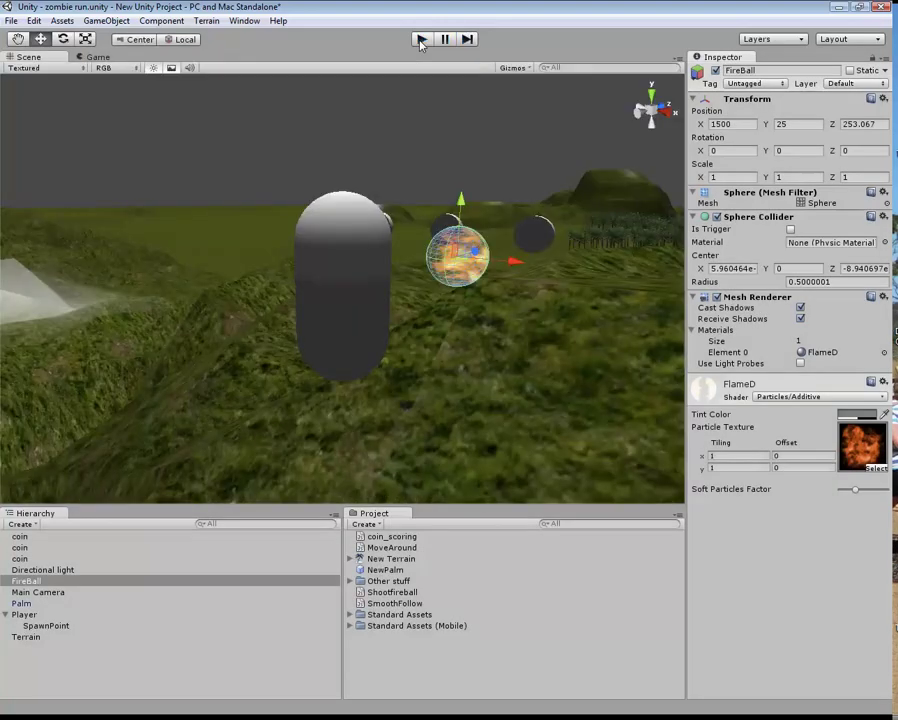
# Step: Add a Rigidbody physics component to the FireBall and deselect it
pyautogui.click(166, 21)
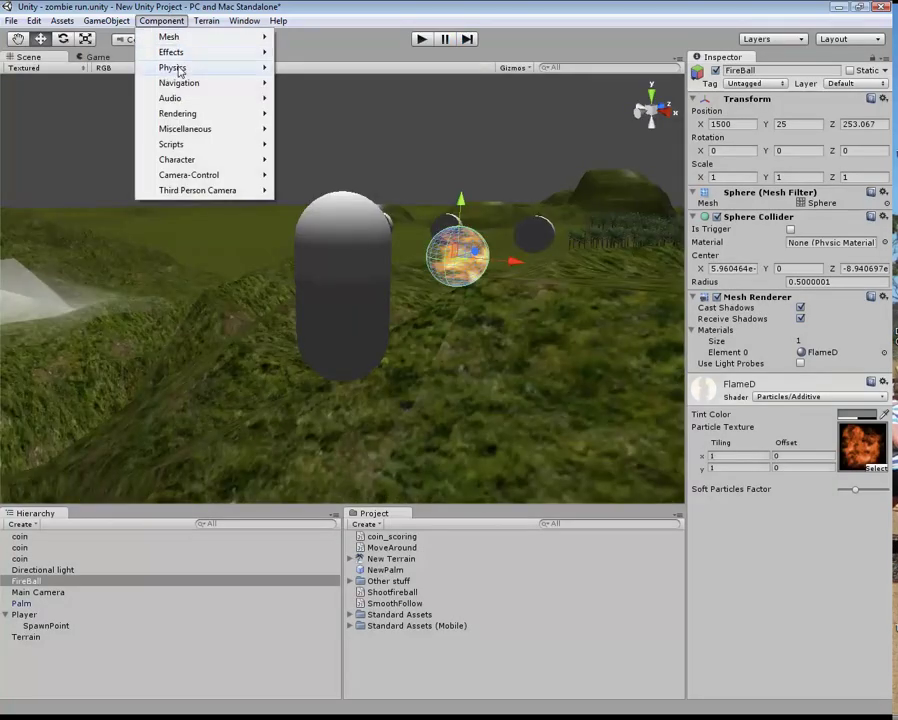
pyautogui.moveTo(170, 67)
pyautogui.click(316, 67)
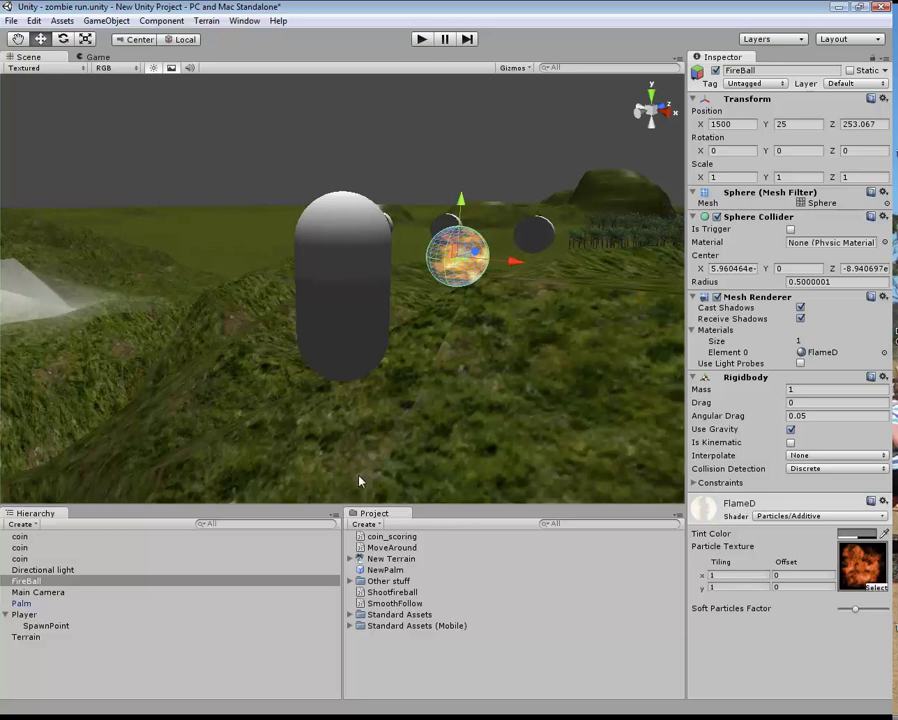
pyautogui.click(108, 657)
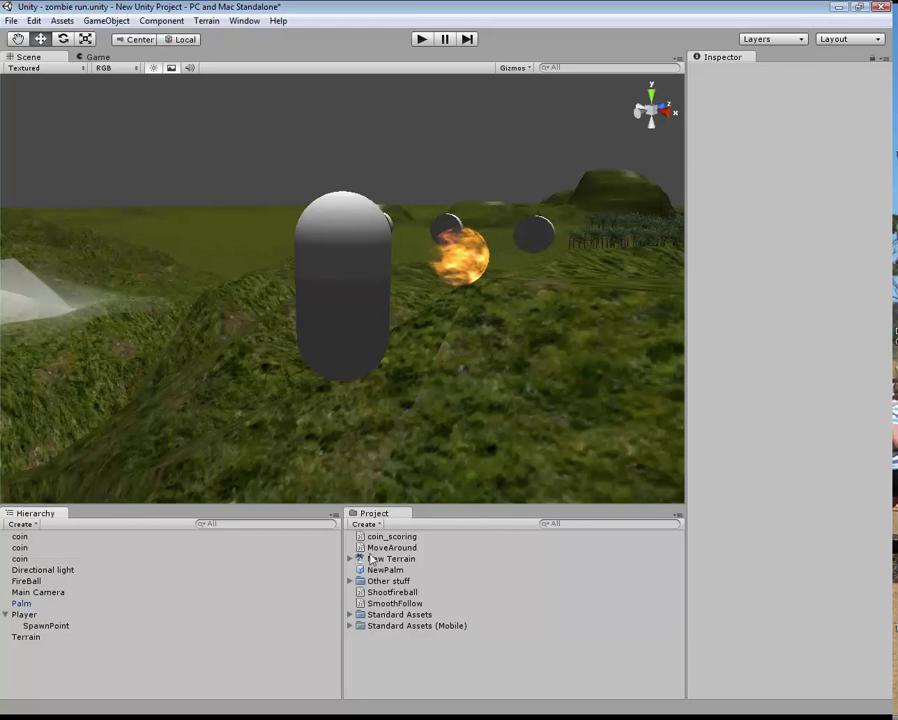
# Step: Create an empty prefab in the project assets and inspect the Shootfireball script and the NewPalm prefab
pyautogui.click(366, 524)
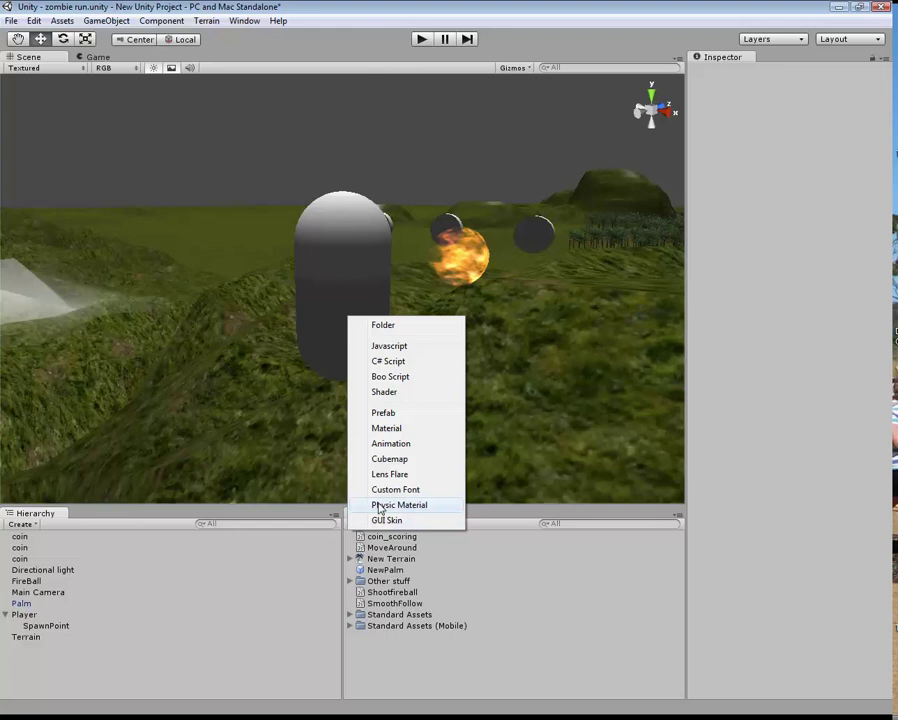
pyautogui.click(397, 414)
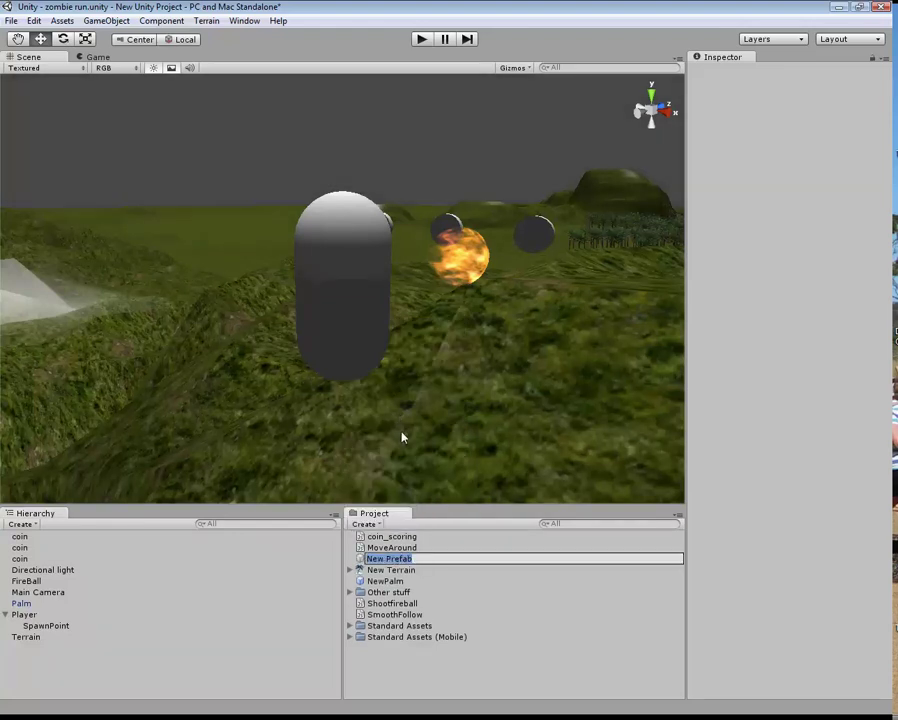
pyautogui.click(407, 609)
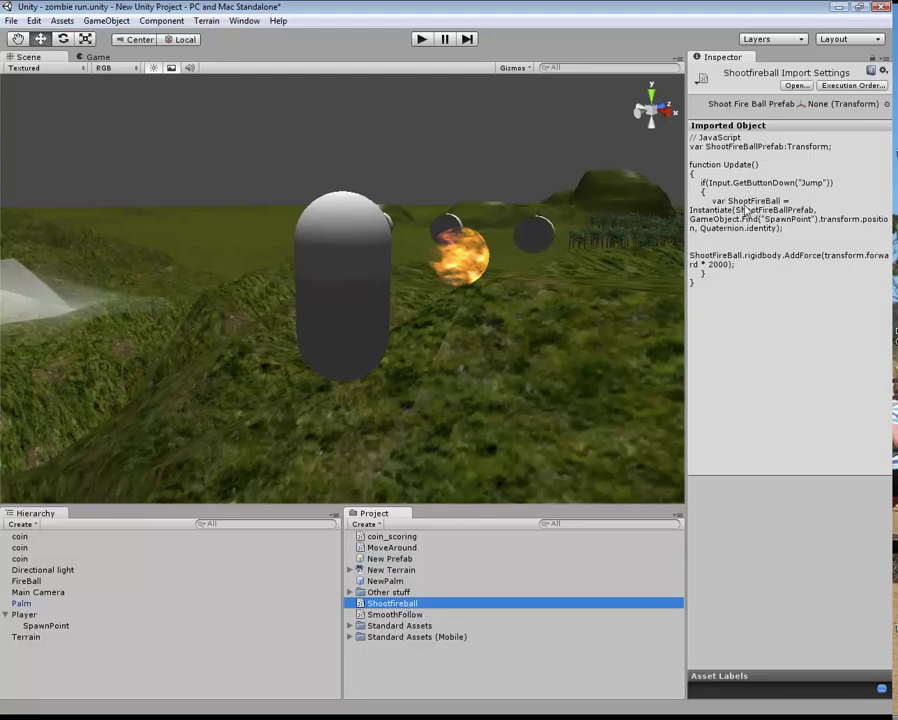
pyautogui.click(385, 581)
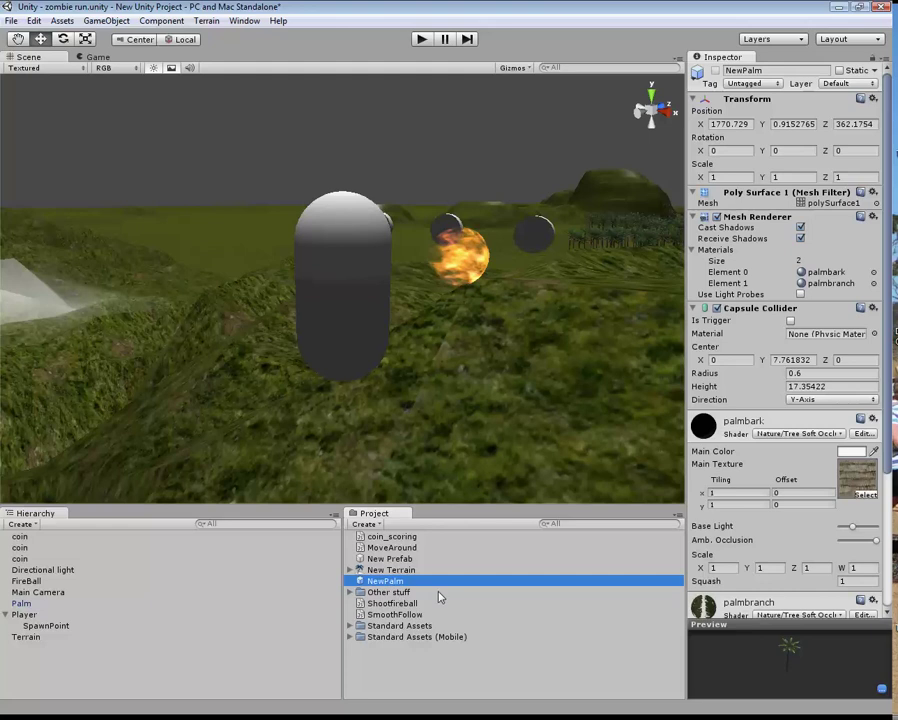
# Step: Delete the empty New Prefab from the project assets and confirm the deletion
pyautogui.rightClick(396, 560)
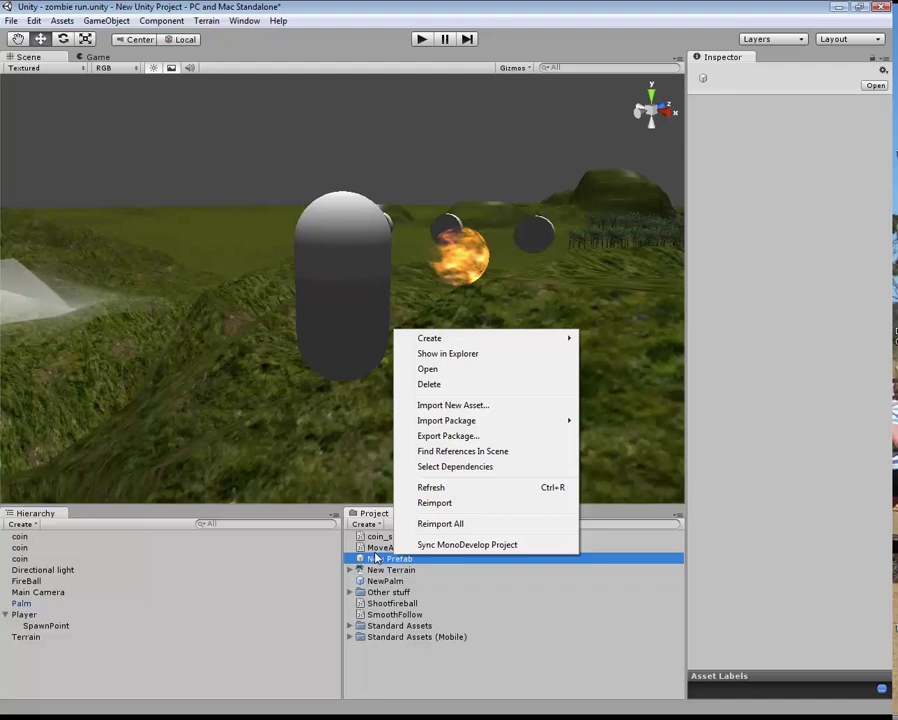
pyautogui.click(420, 384)
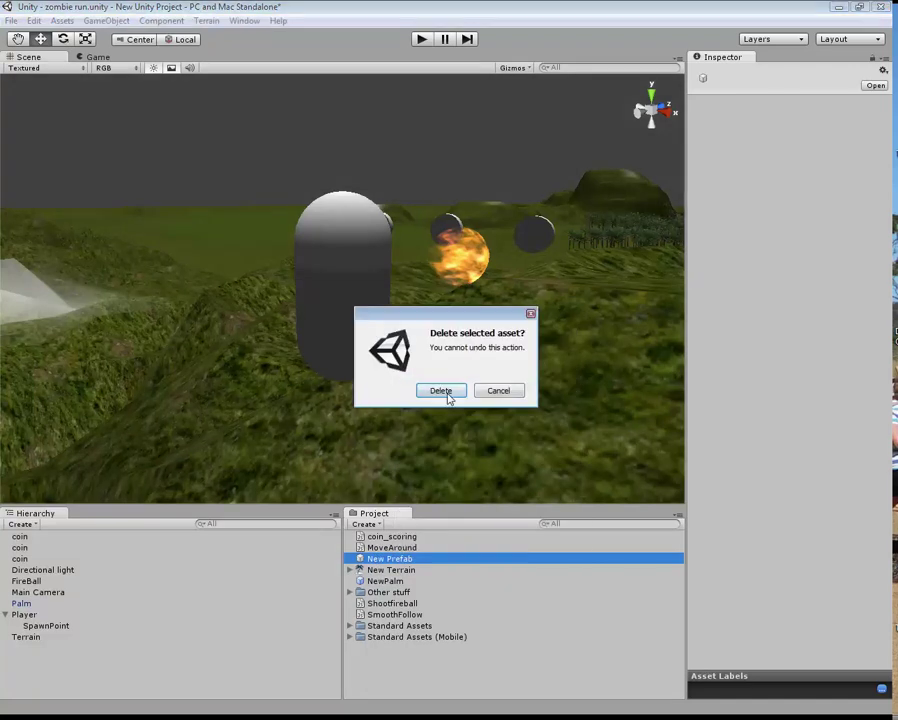
pyautogui.click(441, 391)
# Step: Create a new prefab in the project assets and name it ShootFireBall
pyautogui.click(365, 524)
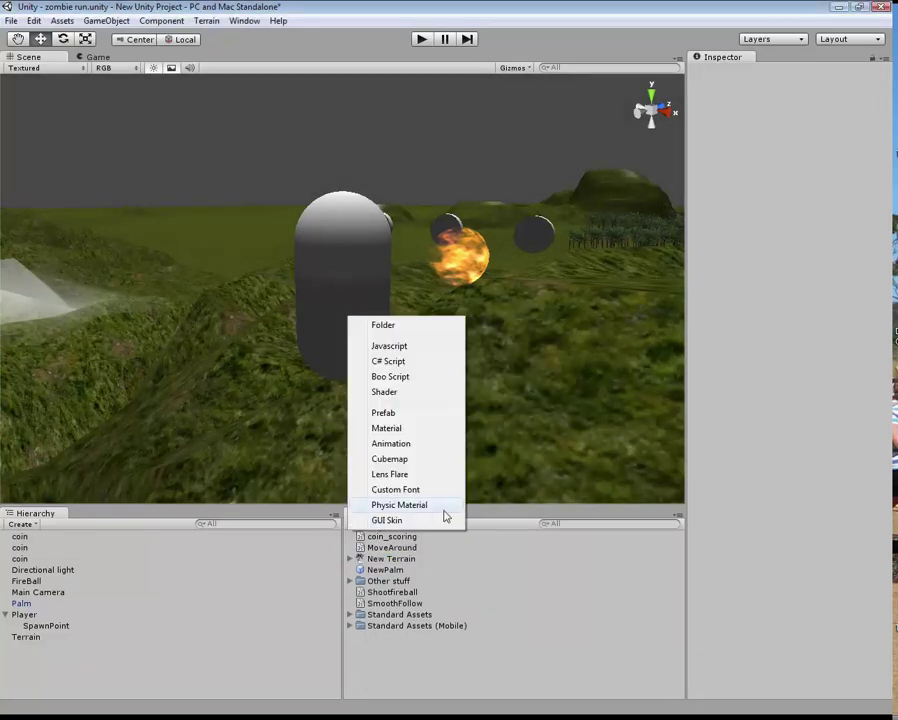
pyautogui.click(400, 414)
pyautogui.write('SH')
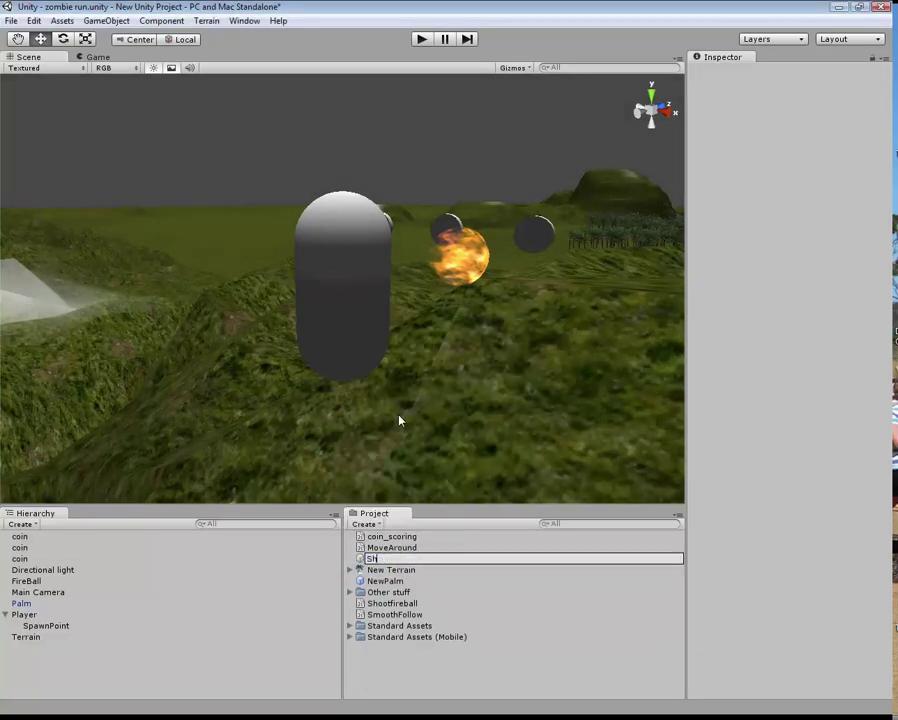
pyautogui.write('ootFireBall')
pyautogui.press('Return')
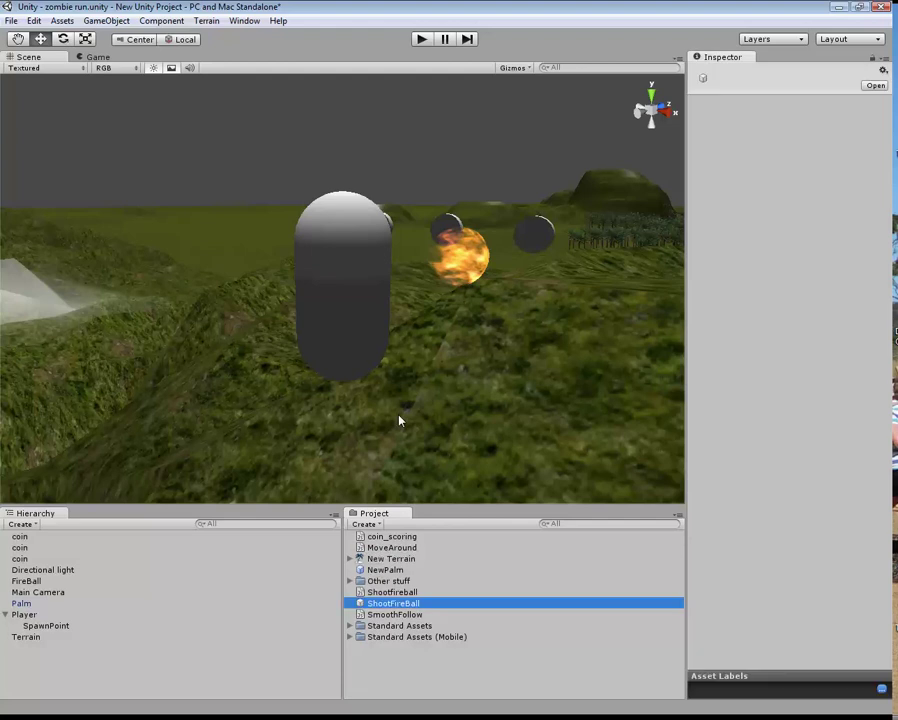
# Step: Store the scene's FireBall object in the ShootFireBall prefab and clear the selection
pyautogui.click(406, 594)
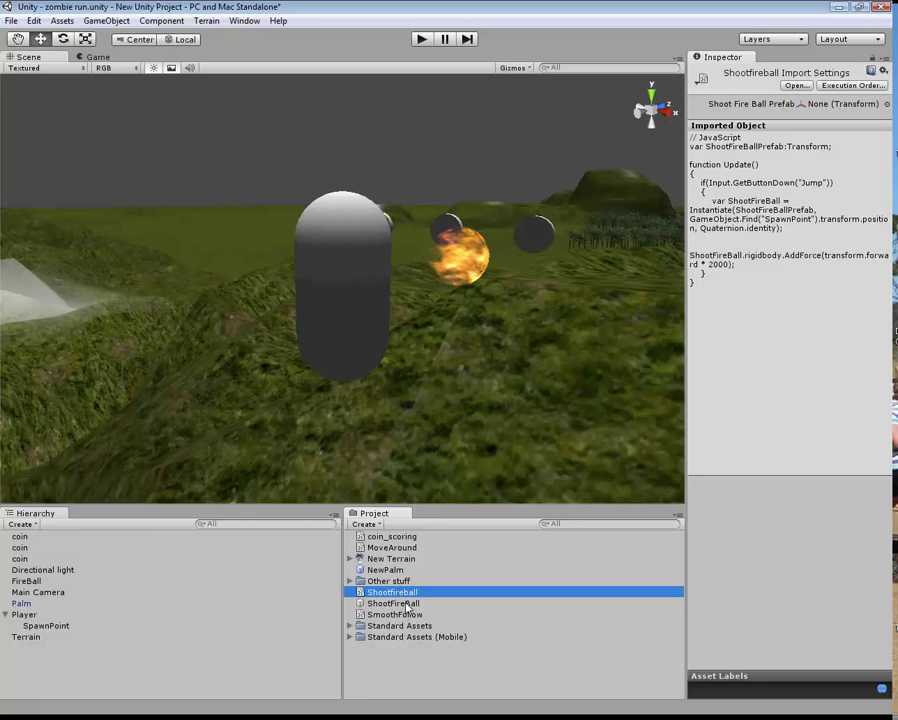
pyautogui.click(407, 604)
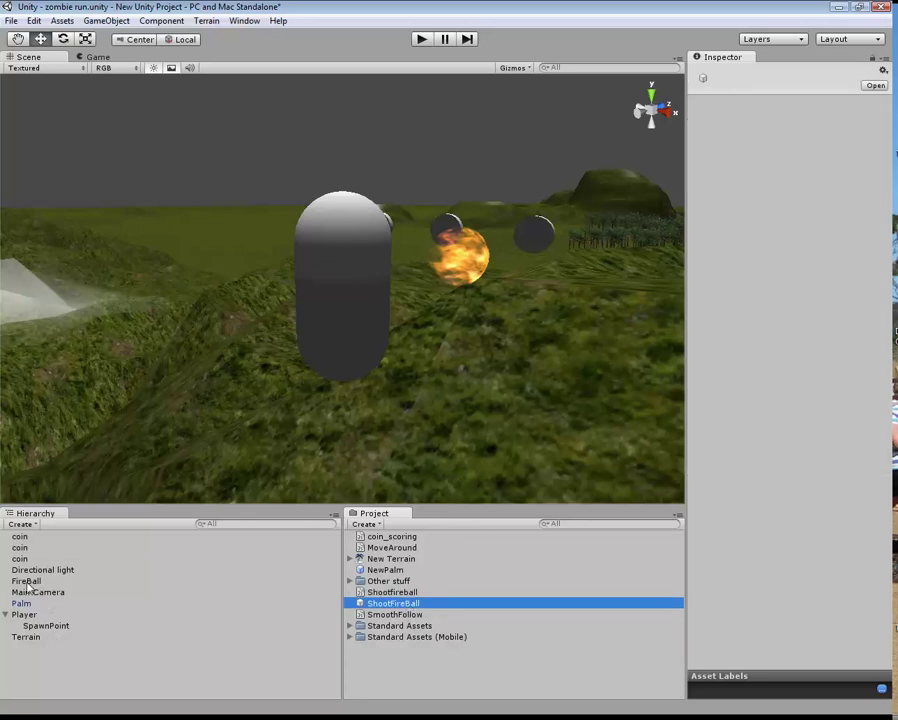
pyautogui.moveTo(33, 580); pyautogui.dragTo(385, 606)
pyautogui.click(387, 655)
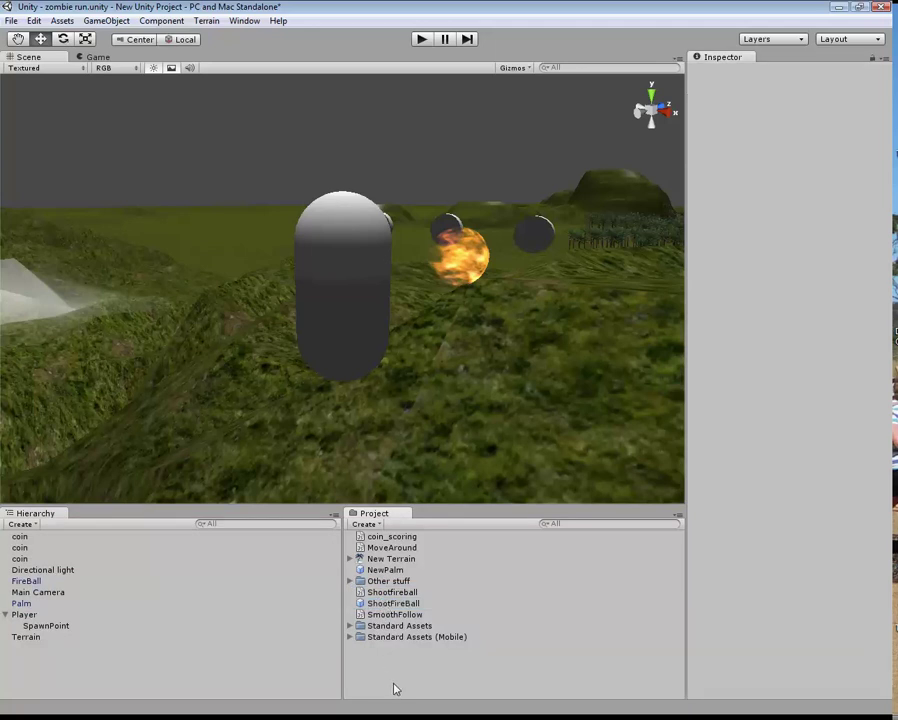
# Step: Attach the Shootfireball script to the Player and assign the scene's FireBall as the Shoot Fire Ball Prefab of its last Shootfireball component
pyautogui.click(401, 593)
pyautogui.moveTo(407, 596); pyautogui.dragTo(31, 617)
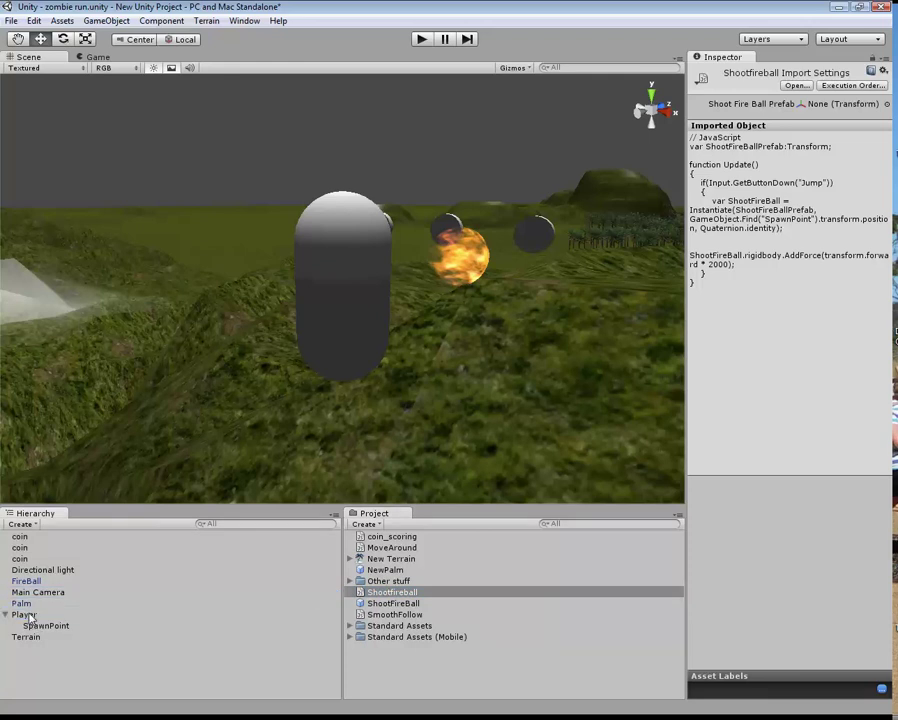
pyautogui.click(27, 616)
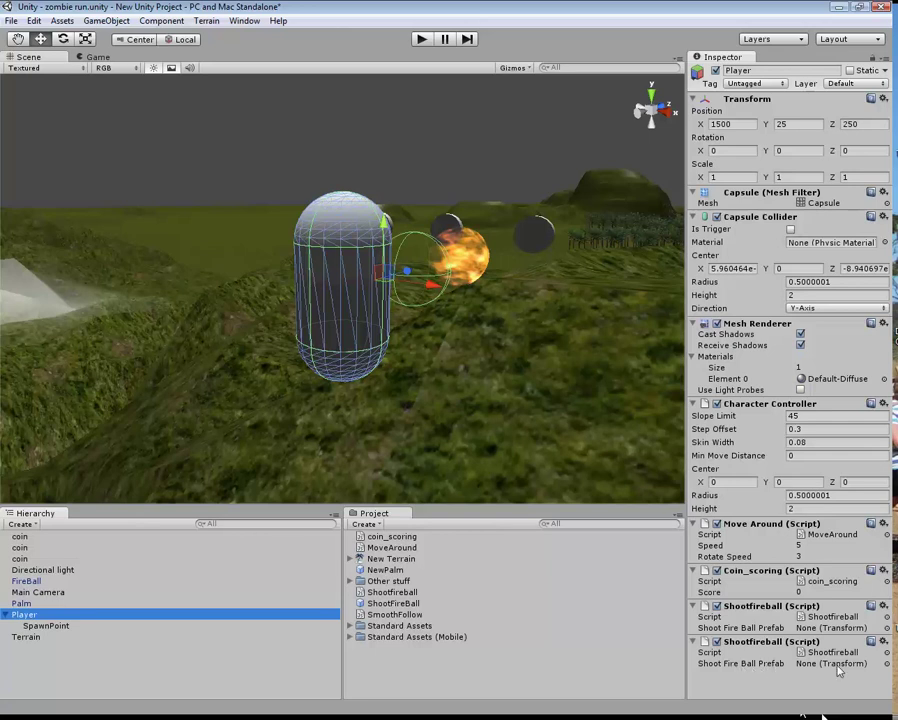
pyautogui.click(885, 664)
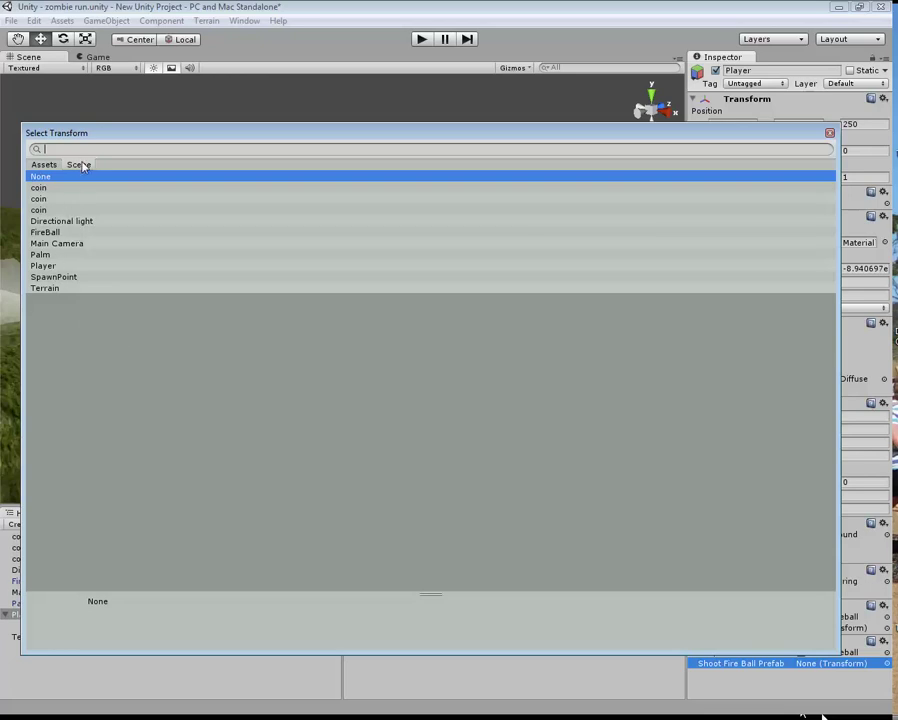
pyautogui.click(40, 166)
pyautogui.click(67, 166)
pyautogui.doubleClick(45, 232)
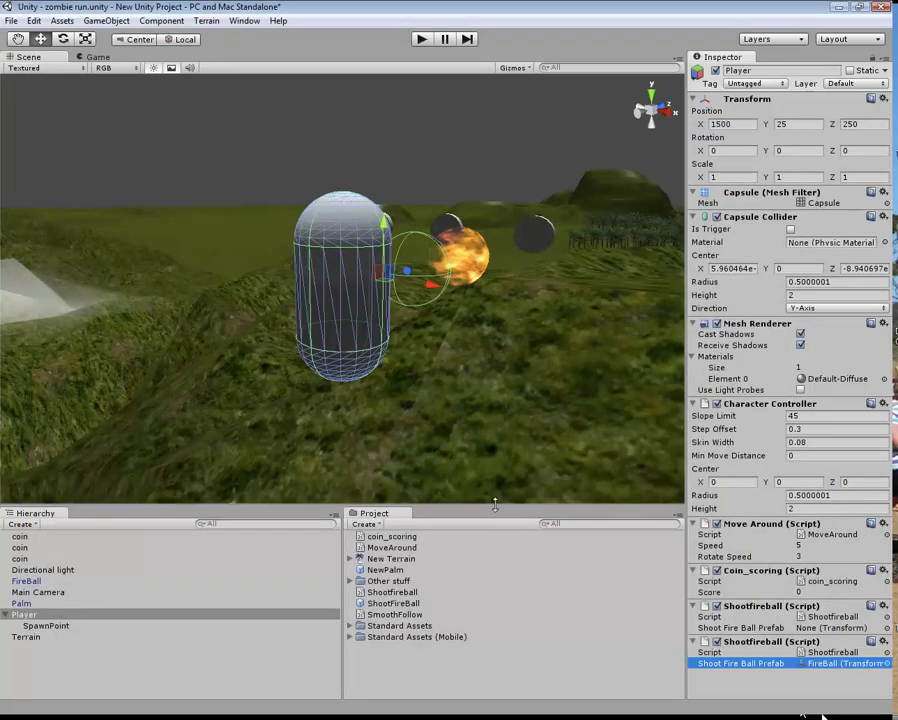
# Step: Move the FireBall straight down beneath the terrain to a Y position of about 22.2 and start play mode
pyautogui.click(29, 581)
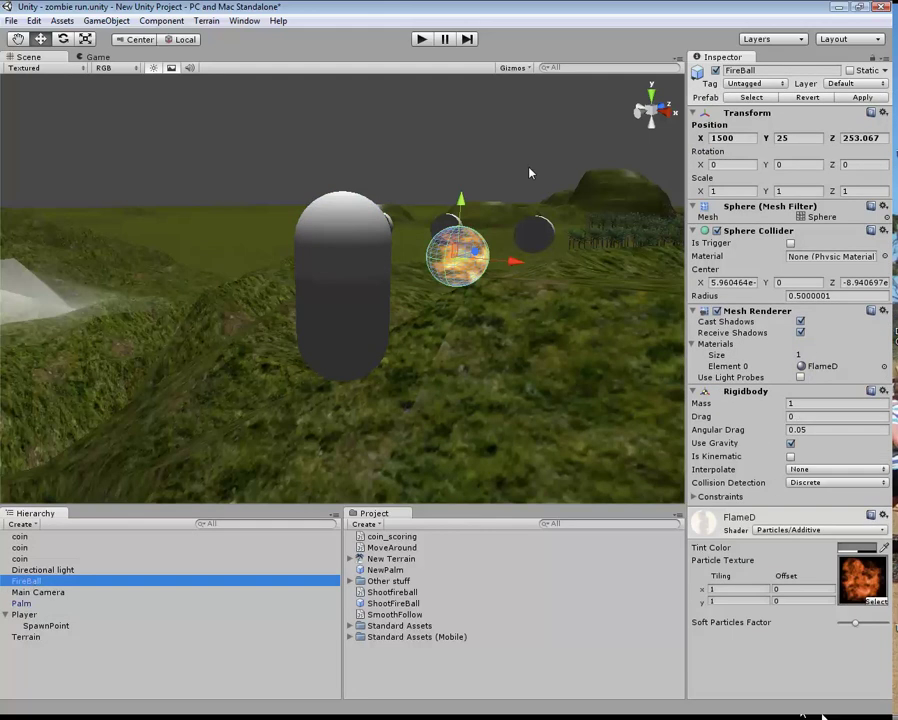
pyautogui.moveTo(460, 200); pyautogui.dragTo(451, 364)
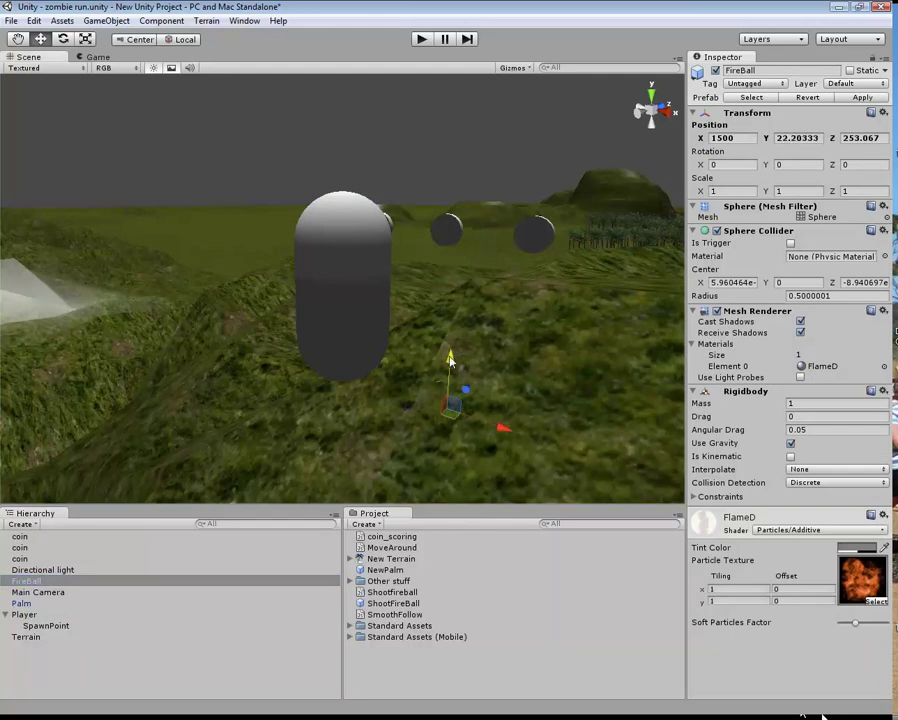
pyautogui.click(422, 40)
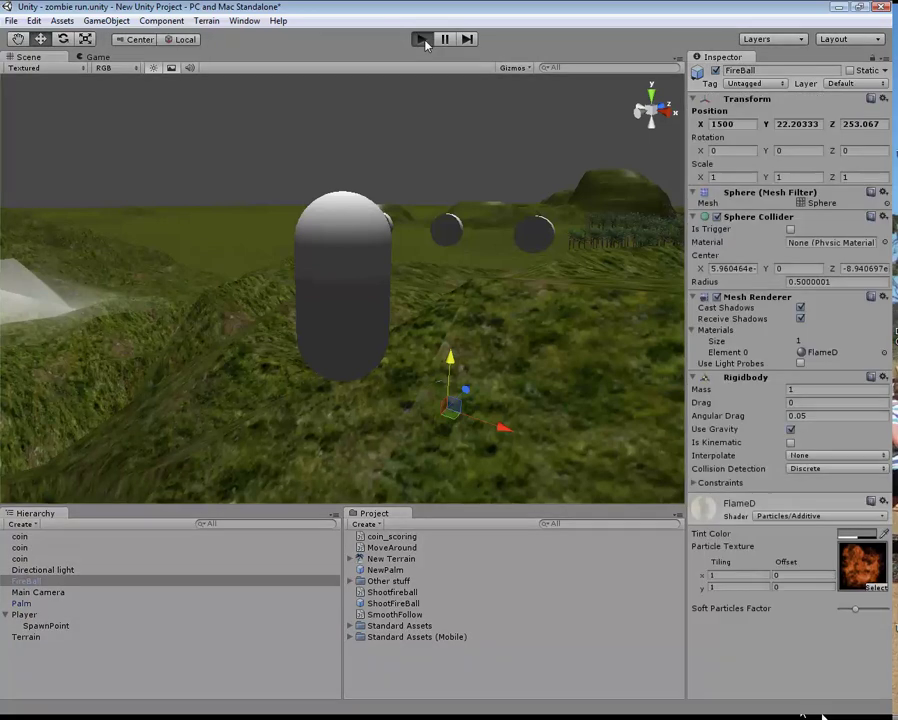